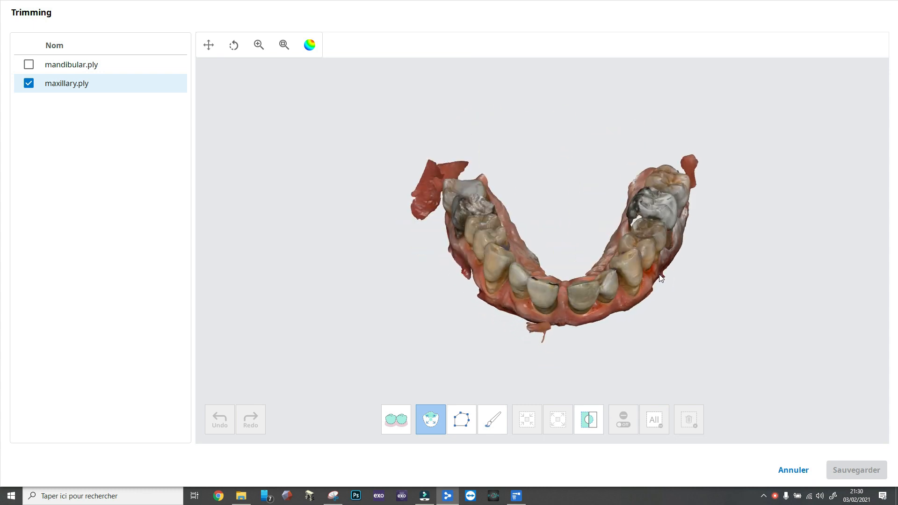
Preview the maxillary scan in single-colour display, inspect it from the front, and restore its texture colours
click(311, 46)
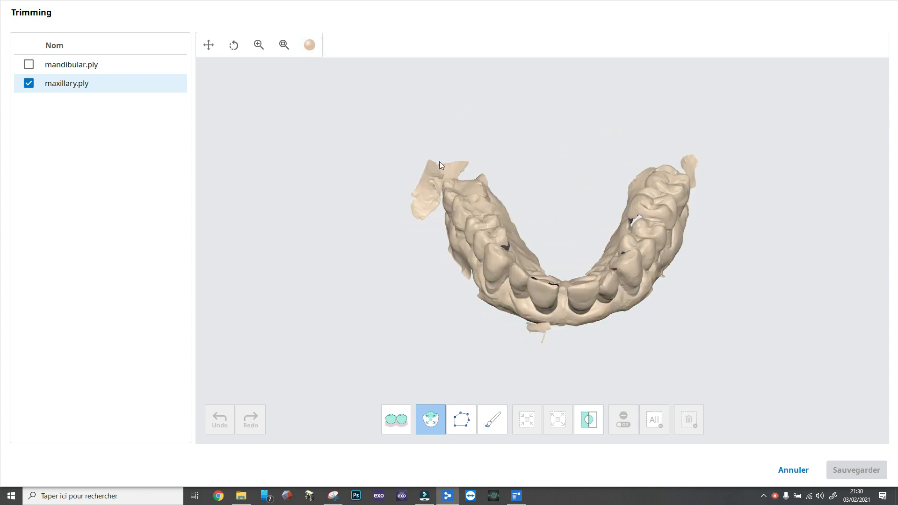
right_drag(578, 247, 590, 189)
click(310, 46)
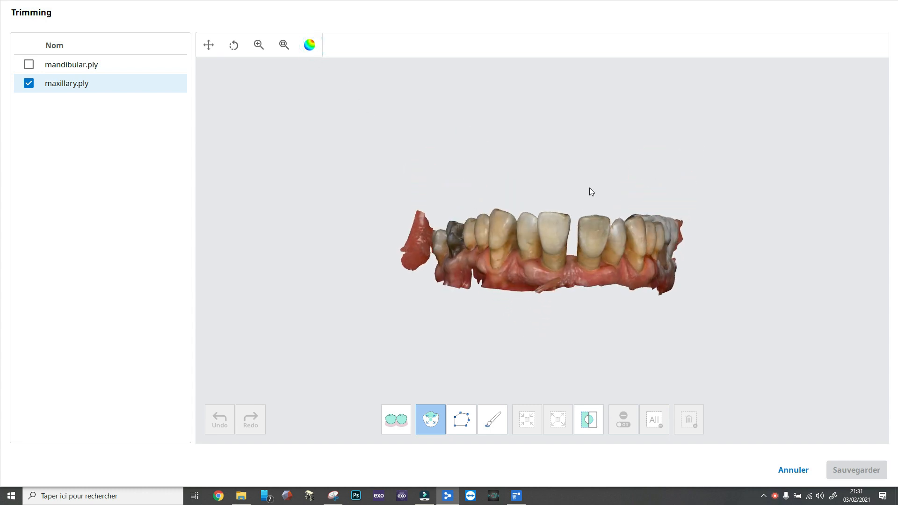
Try deleting one central incisor of the maxillary scan with a polyline selection, and undo the deletion
click(461, 419)
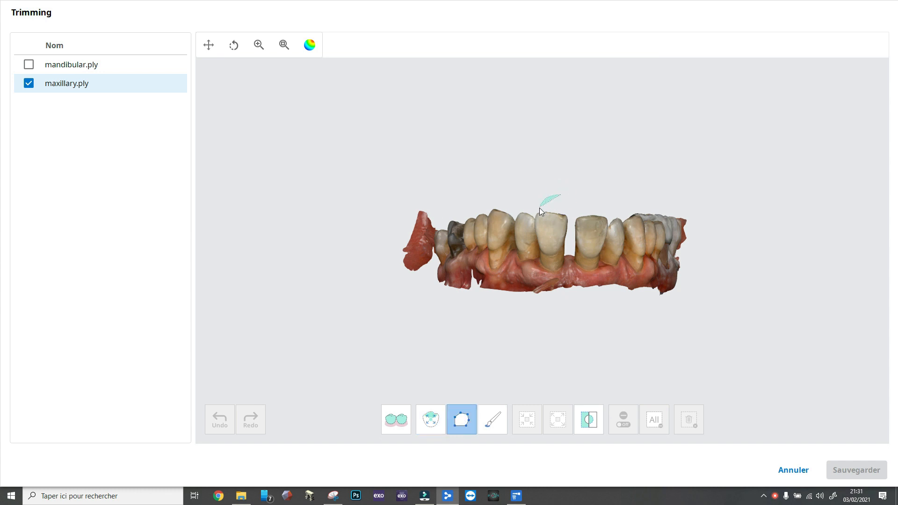
mouse_move(537, 242)
mouse_down()
mouse_move(570, 240)
mouse_move(568, 202)
mouse_up()
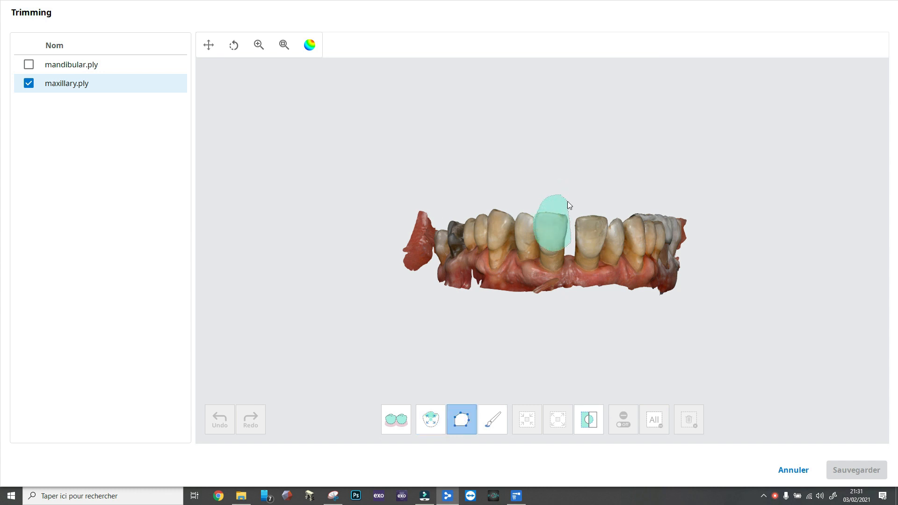
right_drag(568, 202, 556, 277)
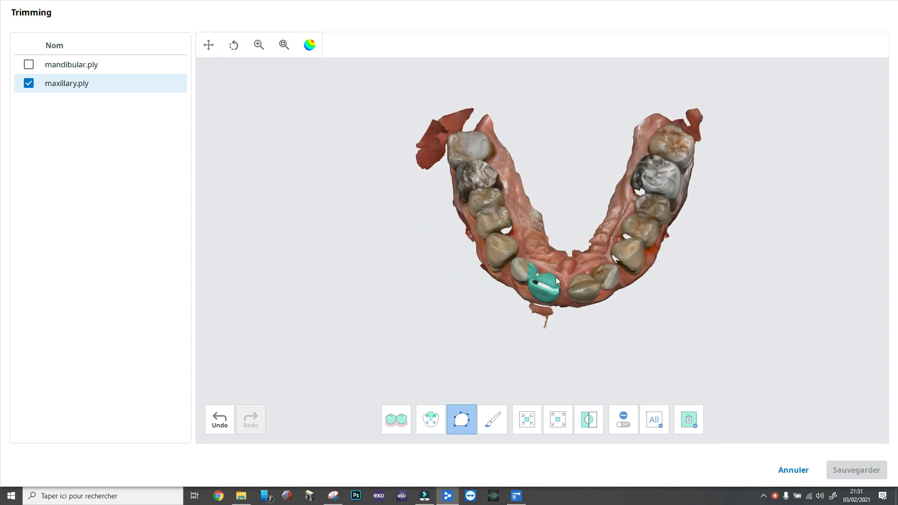
click(687, 422)
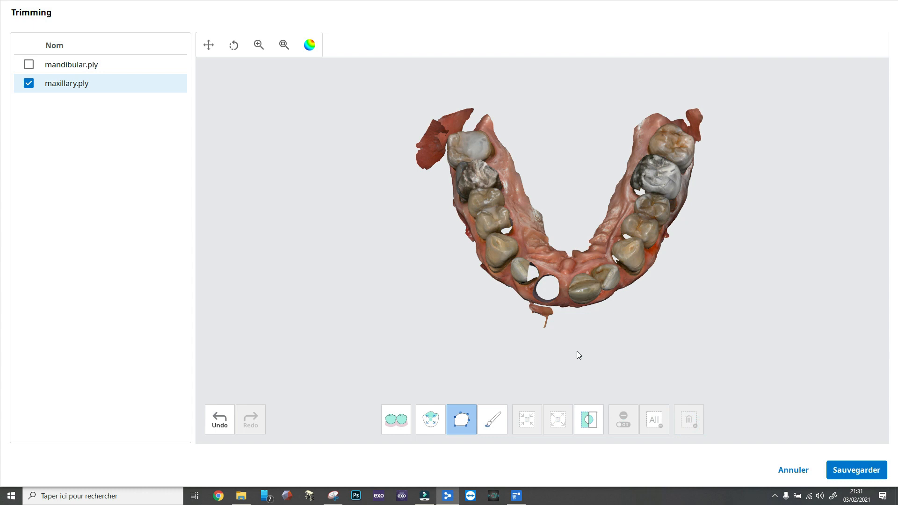
click(220, 420)
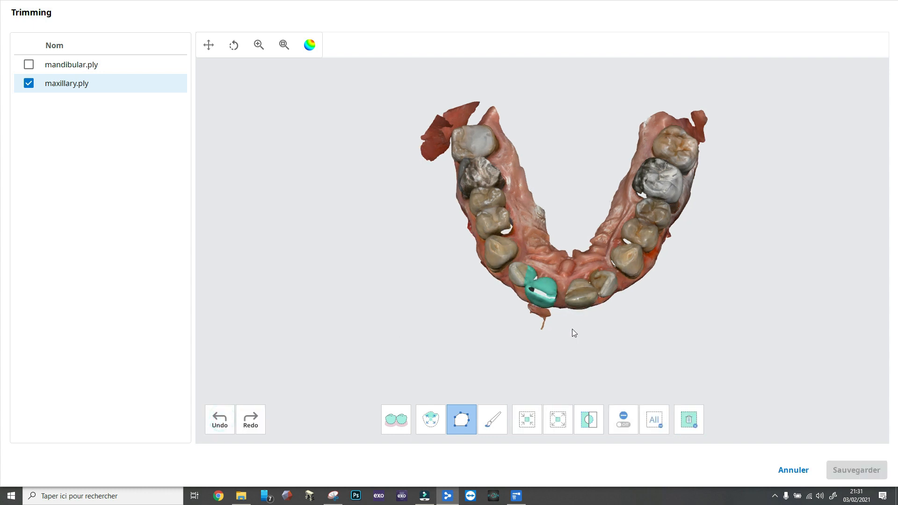
Try deleting both central incisors with a brush selection painted front and back, undo the deletion, and clear the selection
drag(572, 329, 554, 260)
click(493, 420)
mouse_move(597, 212)
mouse_down()
mouse_move(589, 206)
mouse_move(590, 238)
mouse_move(597, 203)
mouse_up()
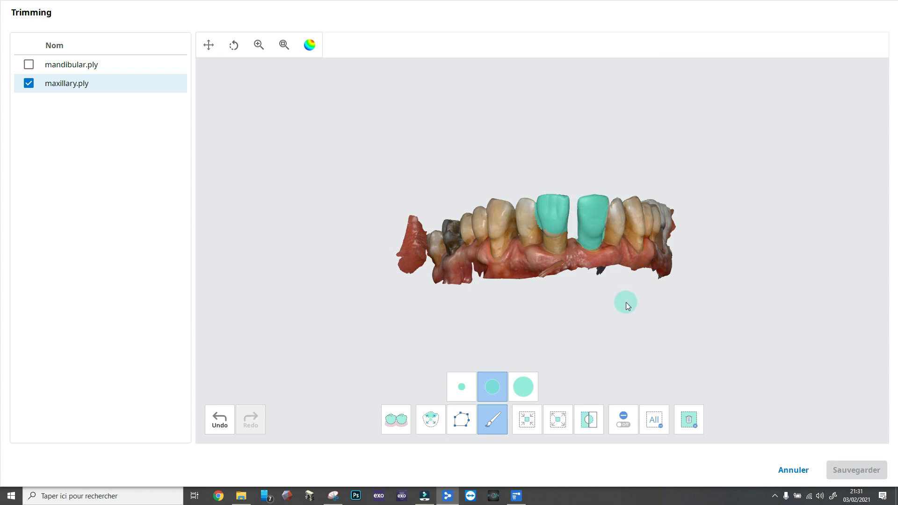
mouse_move(651, 299)
right_down()
mouse_move(392, 272)
mouse_move(585, 276)
mouse_move(565, 271)
right_up()
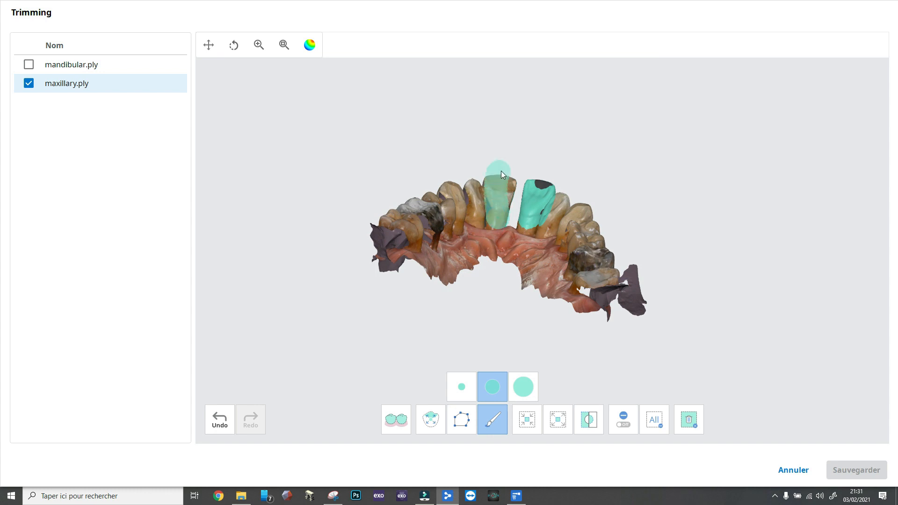
drag(505, 204, 507, 203)
right_drag(566, 173, 627, 357)
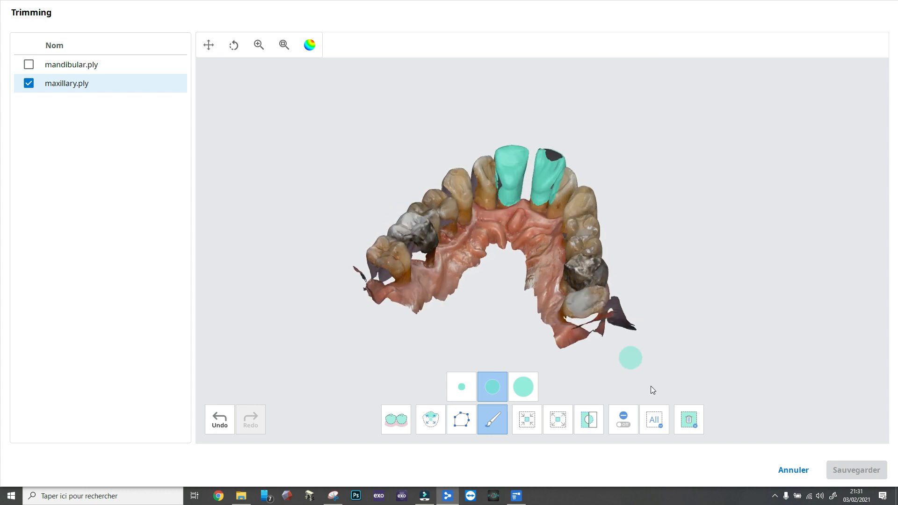
click(693, 429)
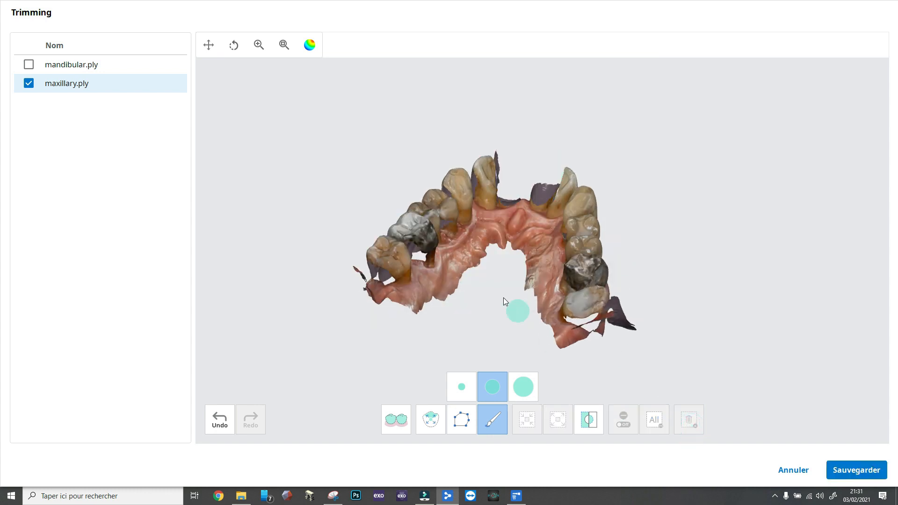
click(220, 421)
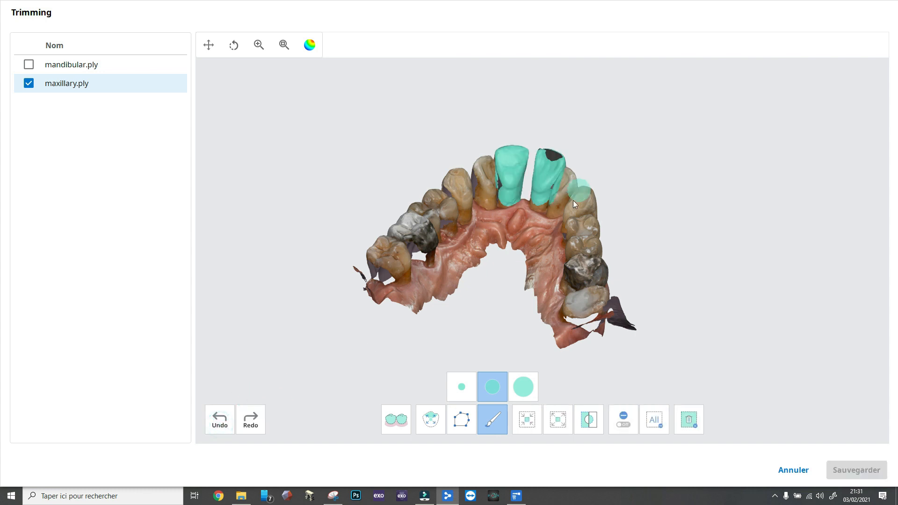
click(656, 424)
Select the two central incisors with the smart single-tooth selection
mouse_move(654, 350)
right_down()
mouse_move(524, 257)
mouse_move(274, 268)
mouse_move(140, 241)
right_up()
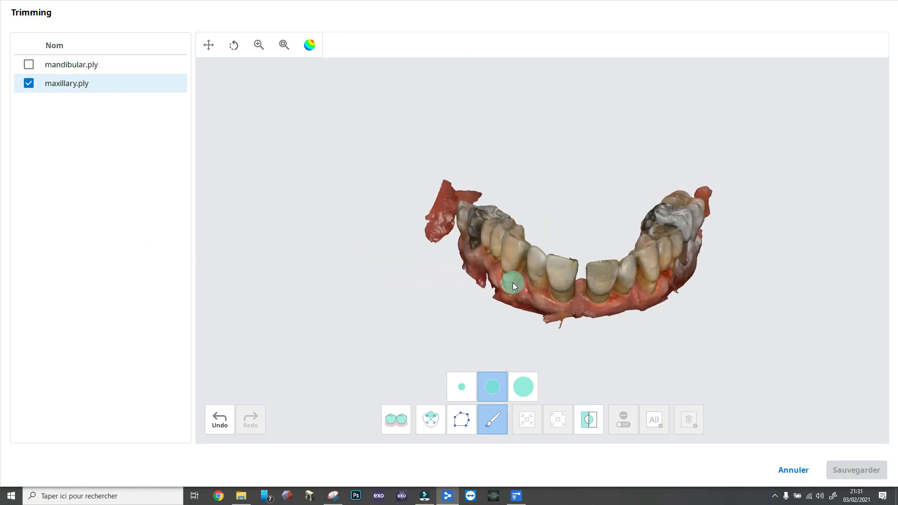
right_drag(501, 335, 482, 330)
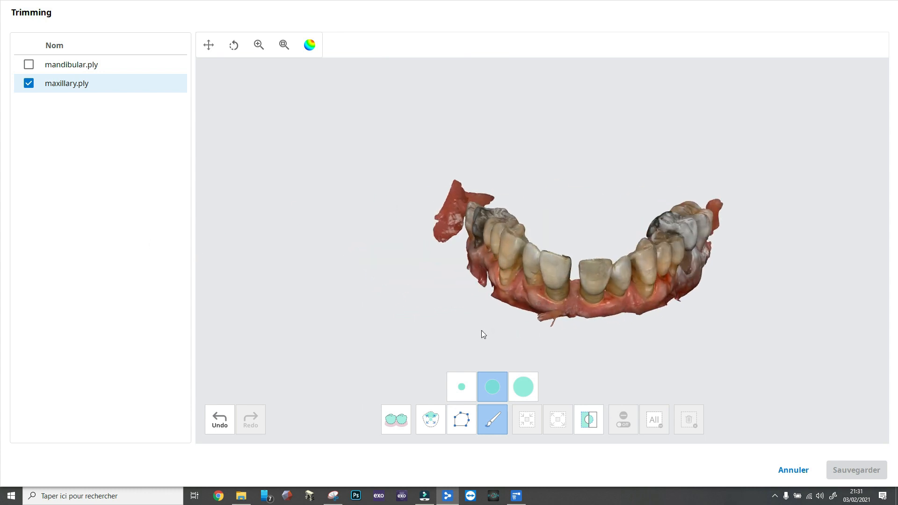
click(431, 424)
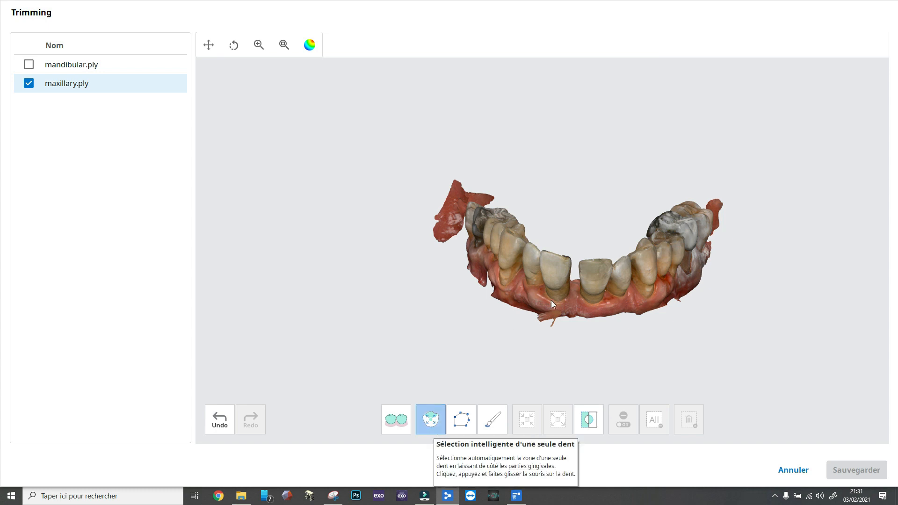
click(556, 276)
right_drag(574, 254, 531, 158)
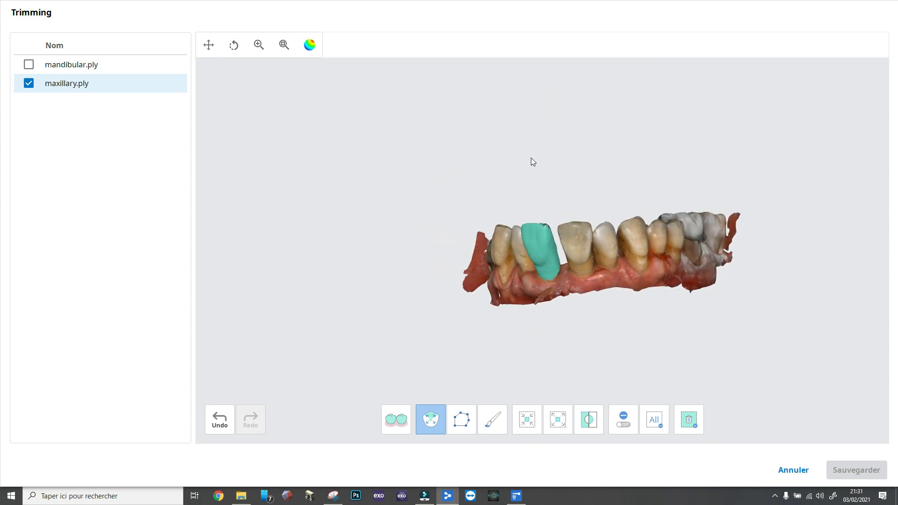
click(579, 263)
right_drag(577, 254, 532, 307)
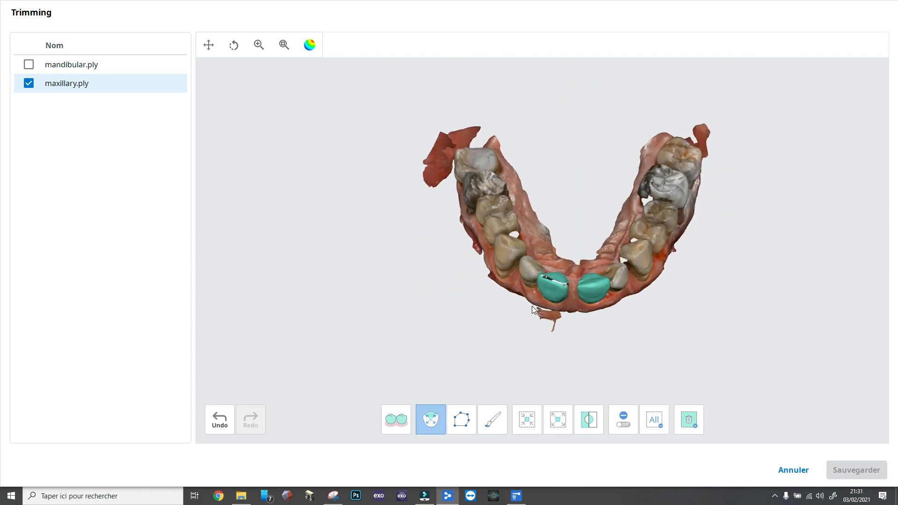
Select all teeth of the arch with the automatic teeth selection and add the last molar on each side
click(404, 421)
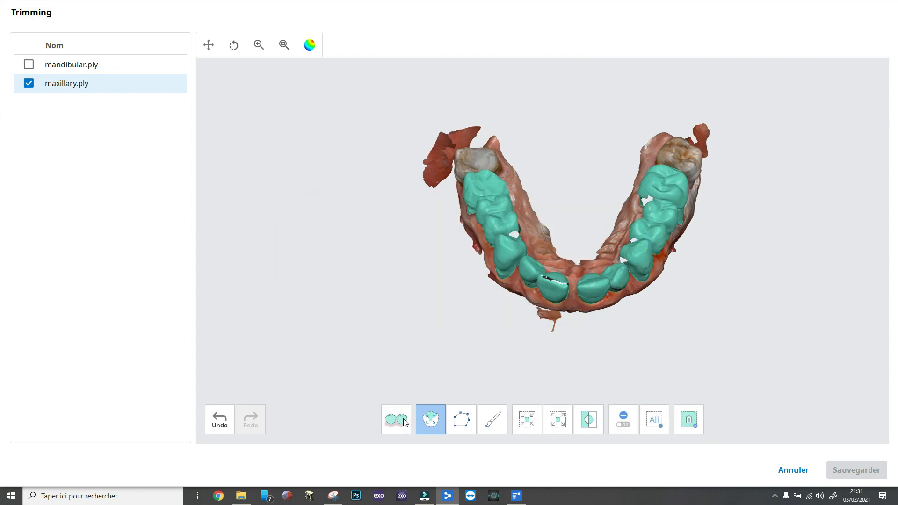
right_drag(583, 231, 566, 260)
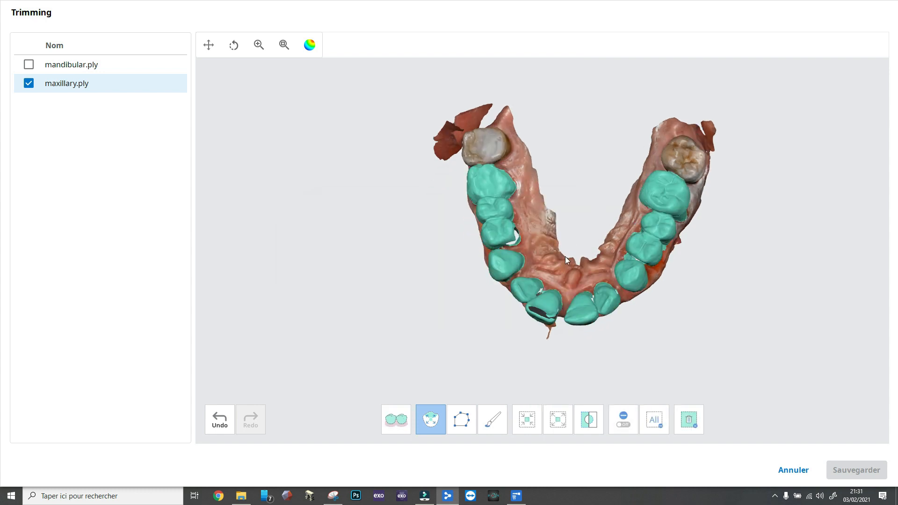
click(687, 164)
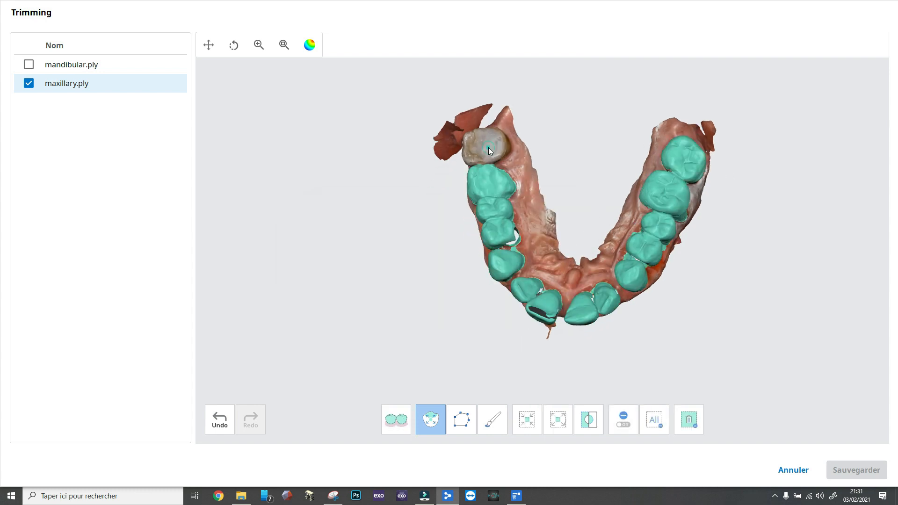
right_drag(474, 269, 622, 305)
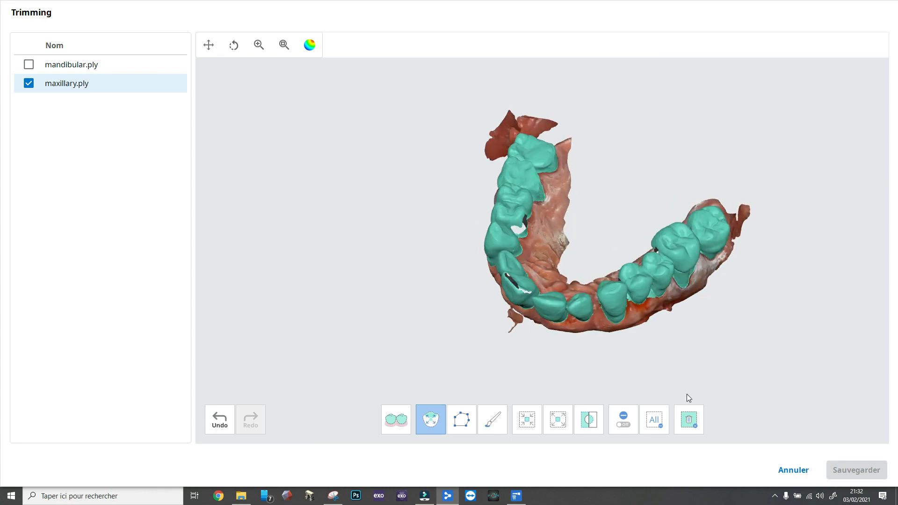
Try deleting all the selected teeth, undo the deletion, and clear the whole selection
click(689, 420)
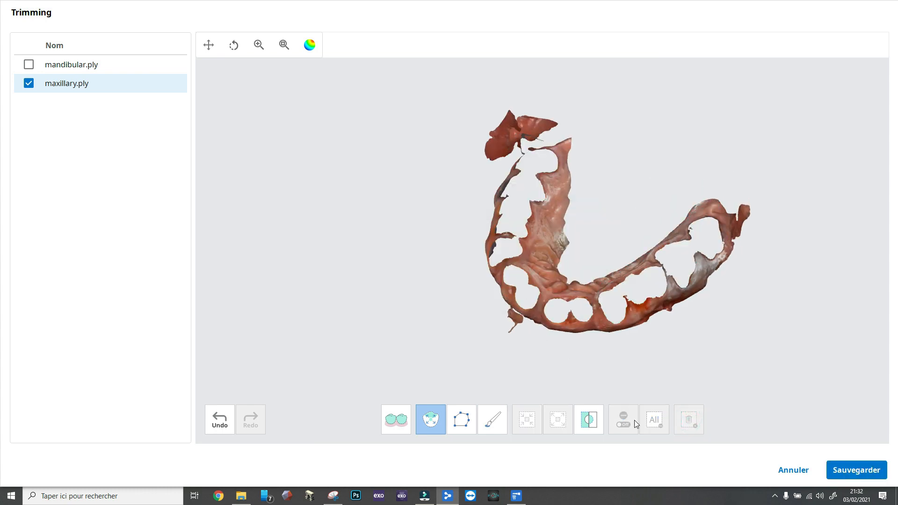
click(221, 423)
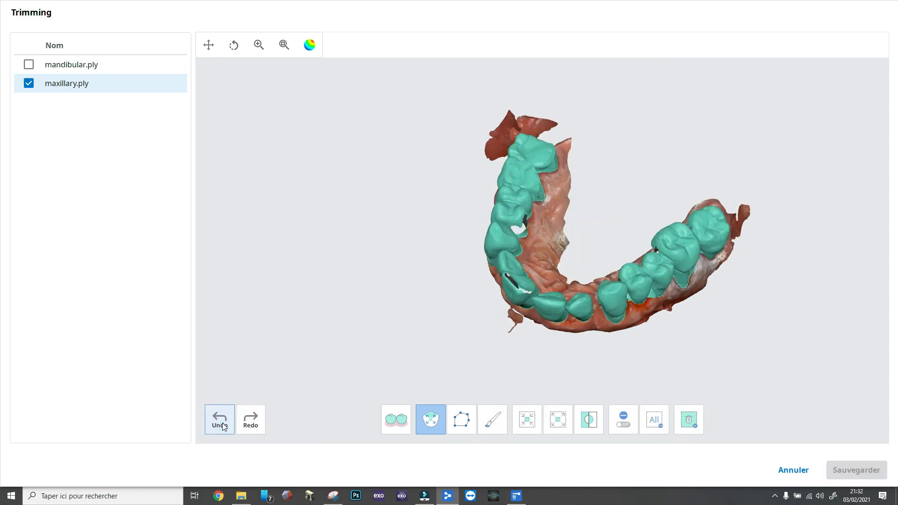
click(654, 424)
Select the six front teeth from canine to canine with the smart single-tooth selection and delete them from the scan
right_drag(553, 360, 665, 222)
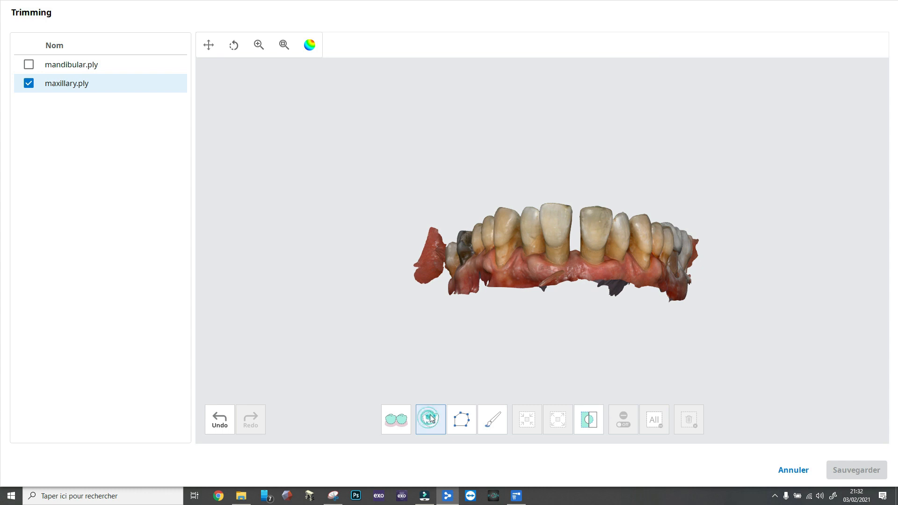
mouse_move(532, 243)
mouse_down()
mouse_move(644, 242)
mouse_move(641, 235)
mouse_up()
right_drag(641, 235, 579, 172)
click(689, 420)
Outline the leftover tooth sliver standing above the front gum with a polyline selection and delete it
right_drag(728, 380, 633, 220)
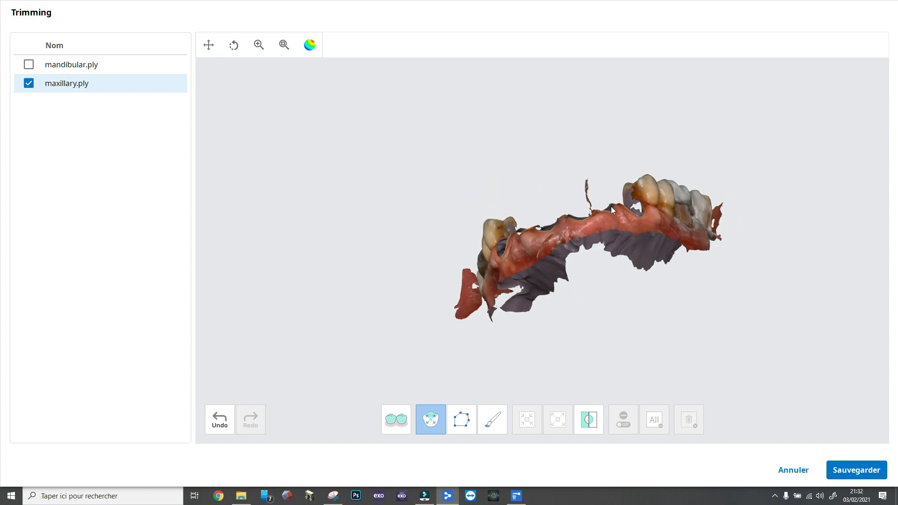
scroll(611, 207, up, 6)
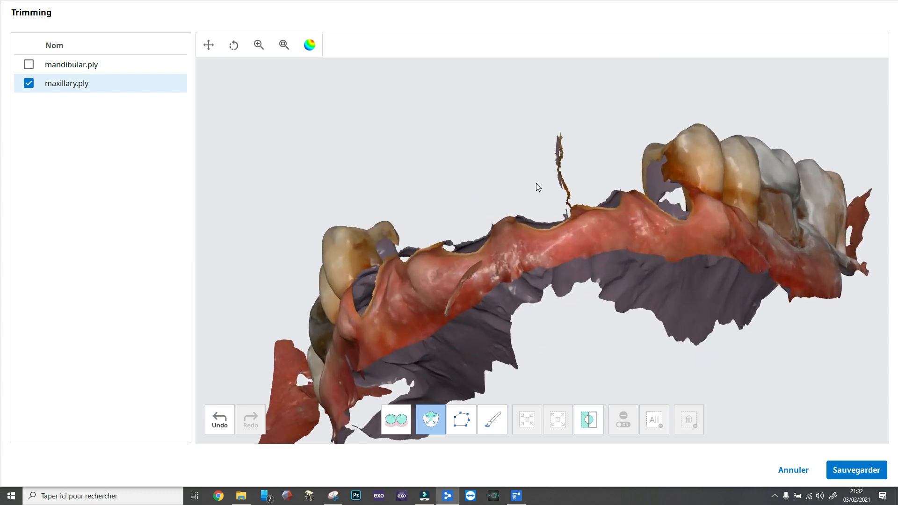
right_drag(536, 183, 550, 176)
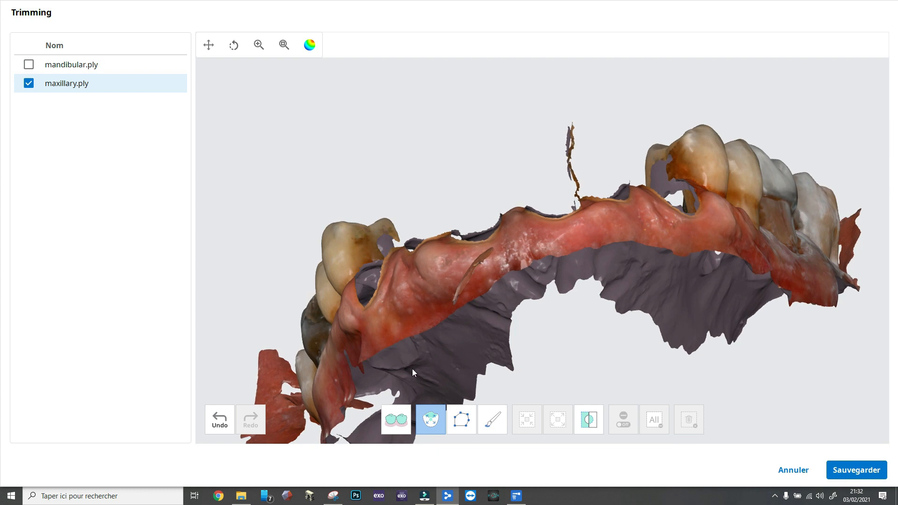
click(465, 420)
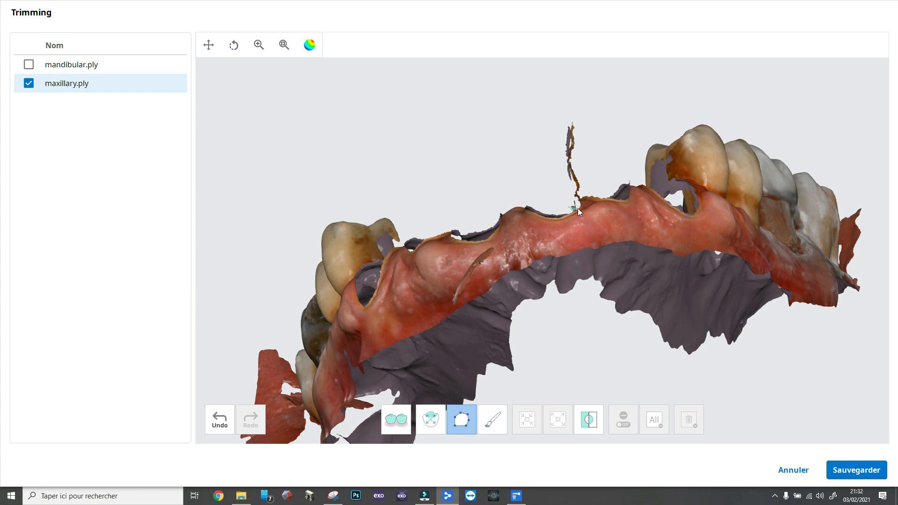
click(601, 137)
click(551, 96)
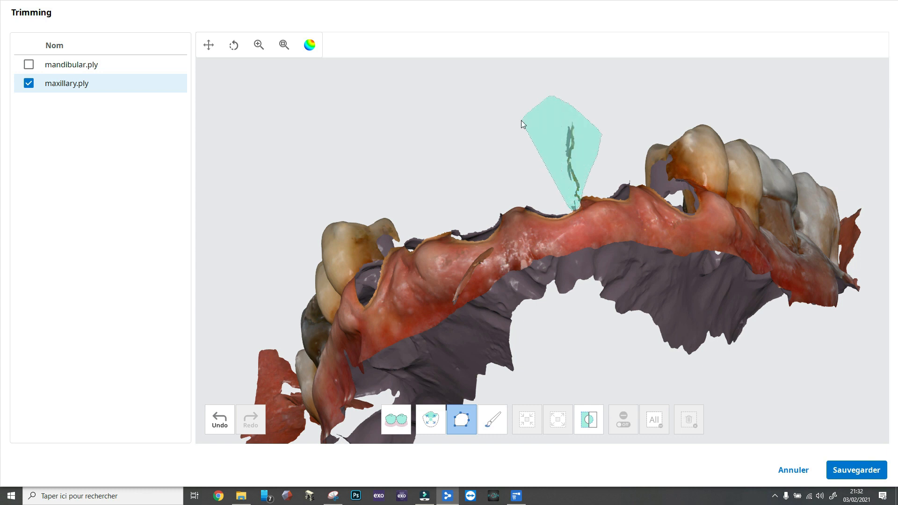
double_click(522, 121)
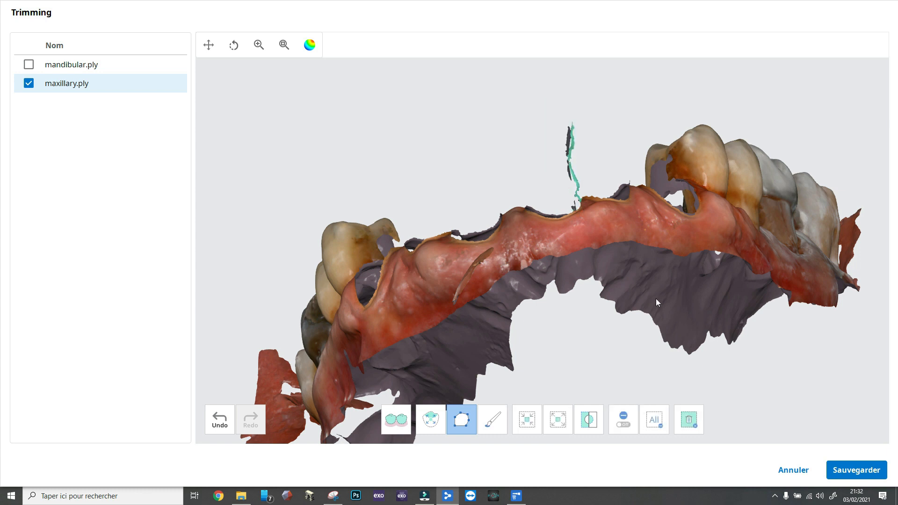
click(689, 420)
Outline the rims of the two adjoining central incisor sockets with a polyline selection
right_drag(600, 259, 544, 362)
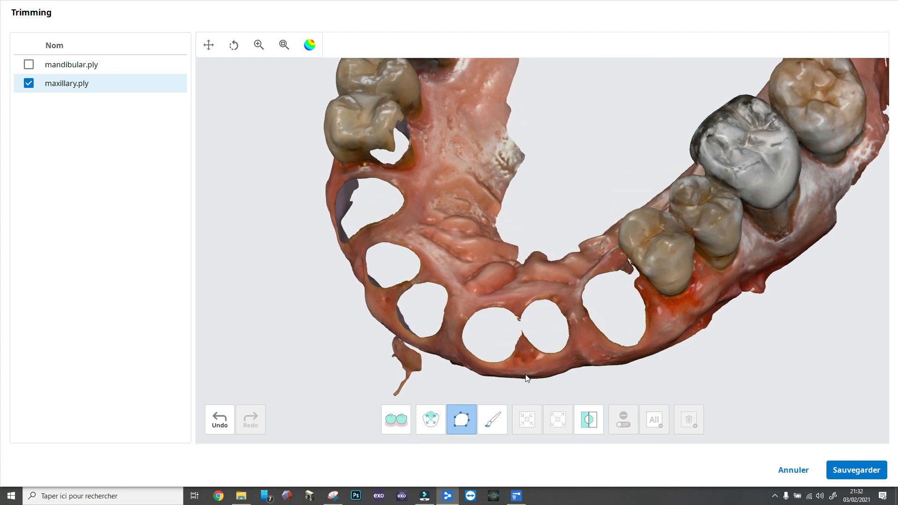
click(468, 423)
right_drag(547, 299, 554, 273)
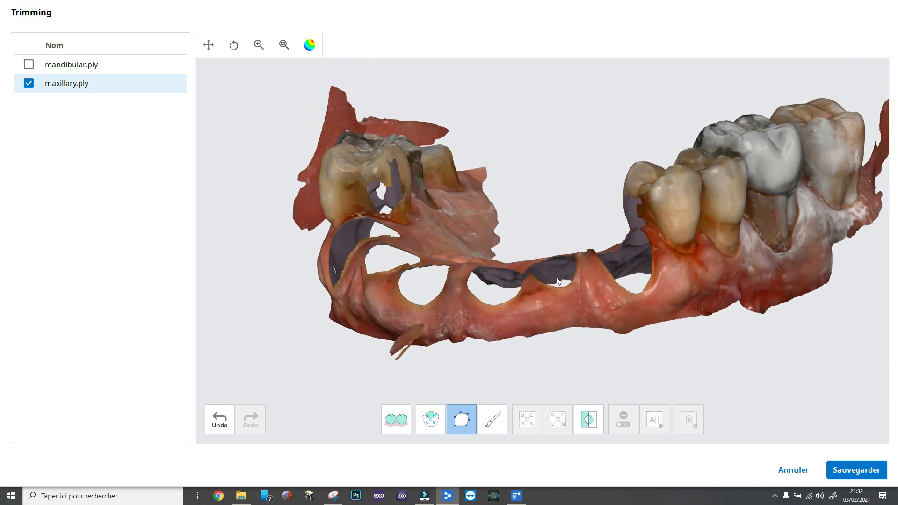
scroll(558, 281, up, 10)
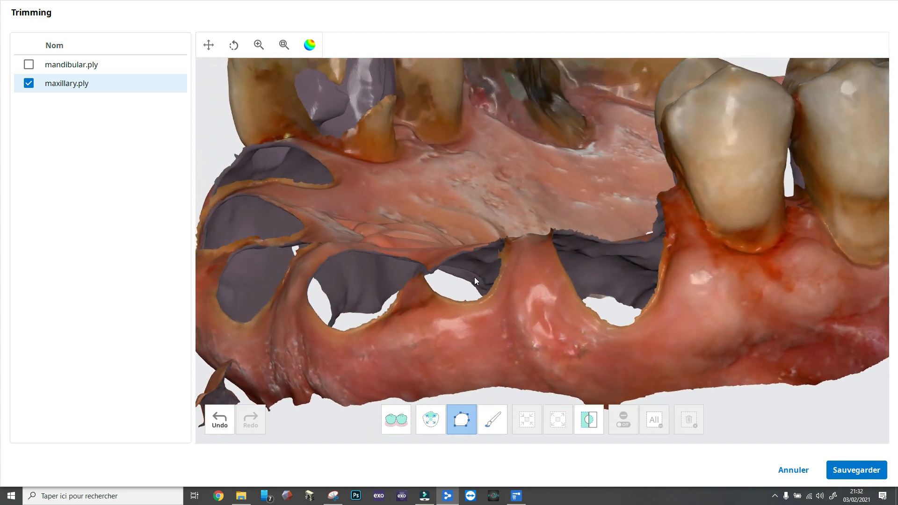
right_drag(475, 280, 485, 340)
click(466, 315)
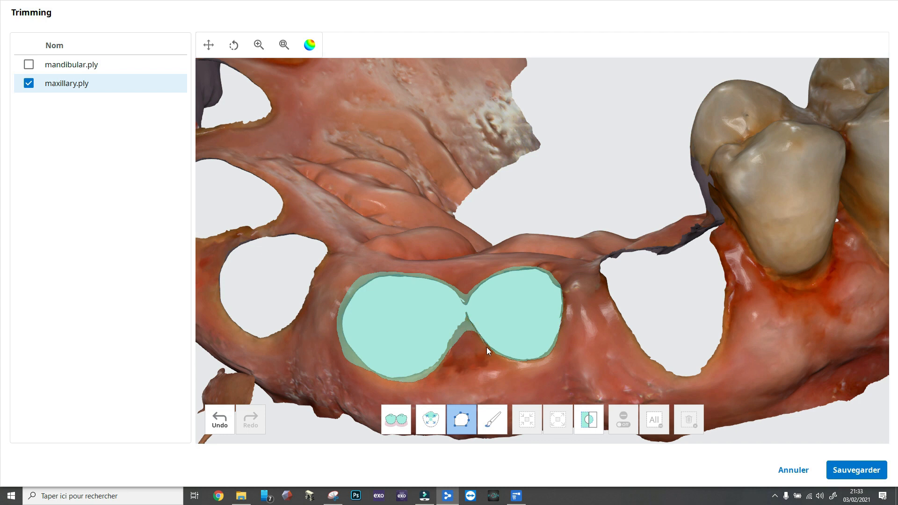
double_click(559, 327)
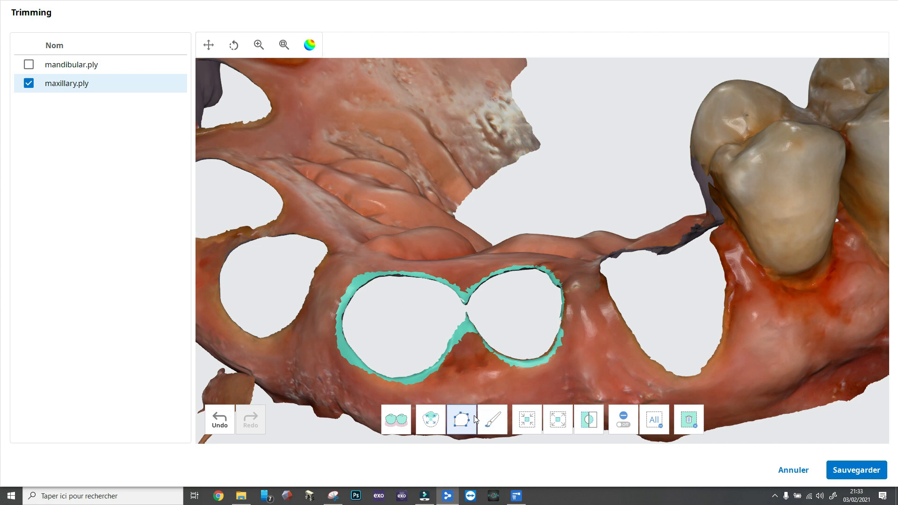
Extend the selection around both central socket rims with the smallest brush and delete the selected rims
click(487, 424)
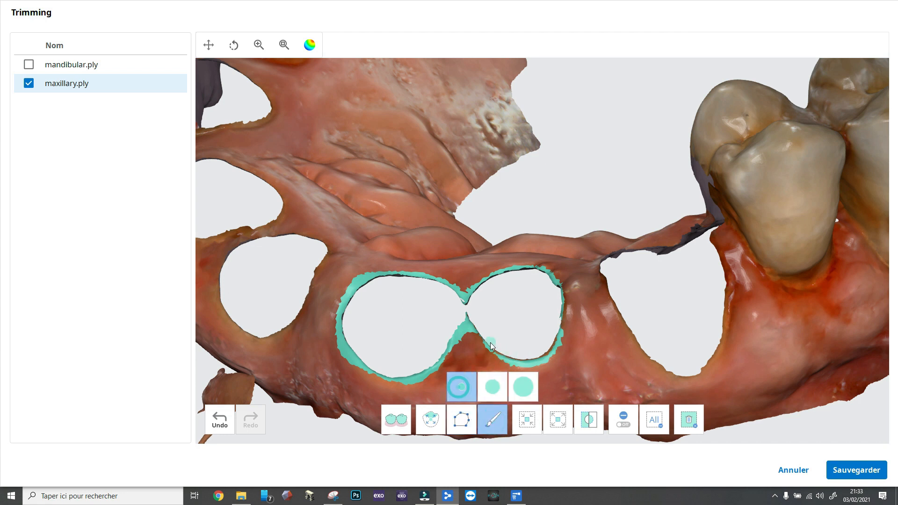
drag(482, 337, 496, 349)
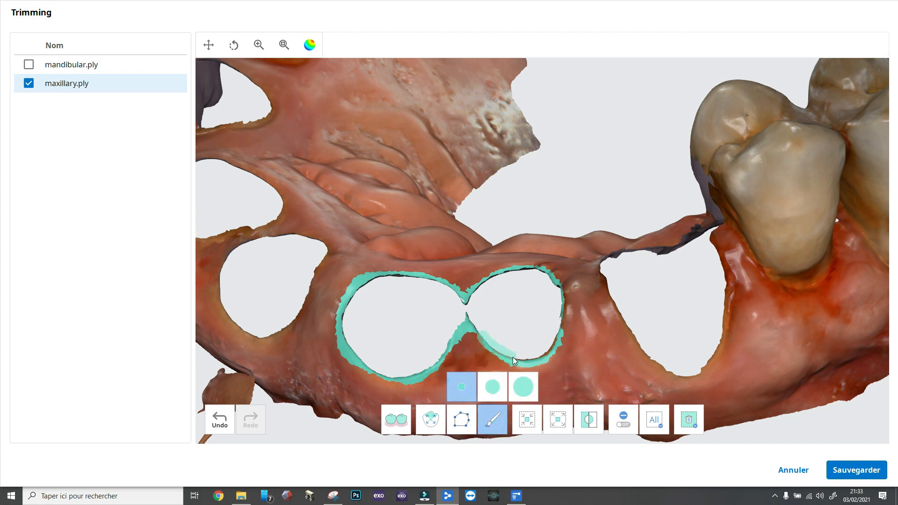
mouse_move(560, 322)
mouse_down()
mouse_move(556, 281)
mouse_move(537, 271)
mouse_up()
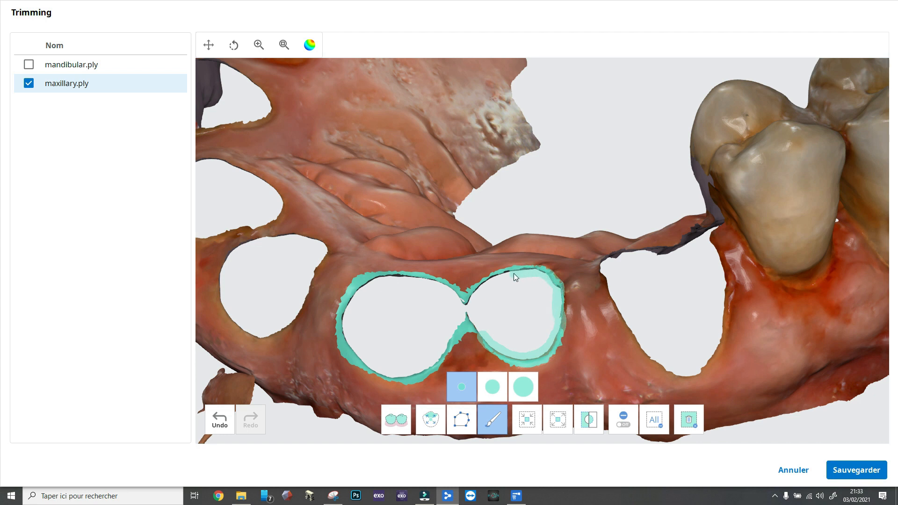
drag(467, 322, 468, 324)
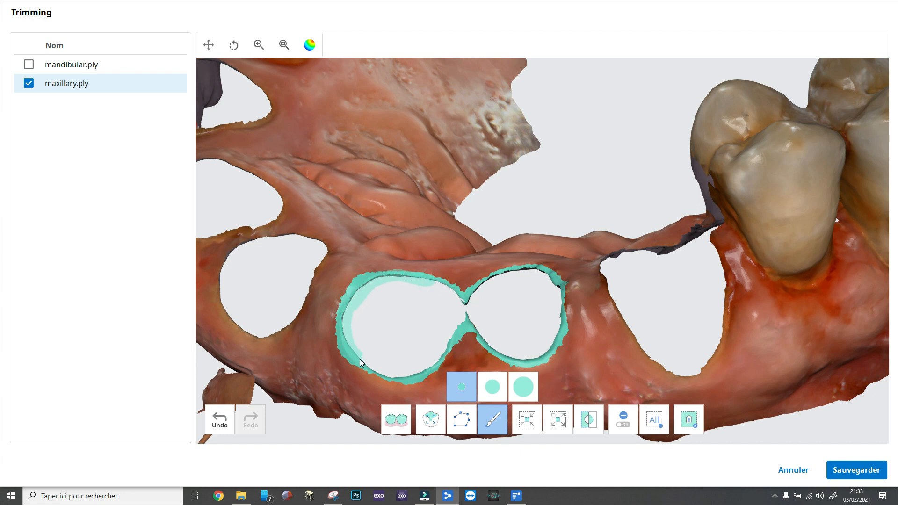
drag(415, 377, 464, 325)
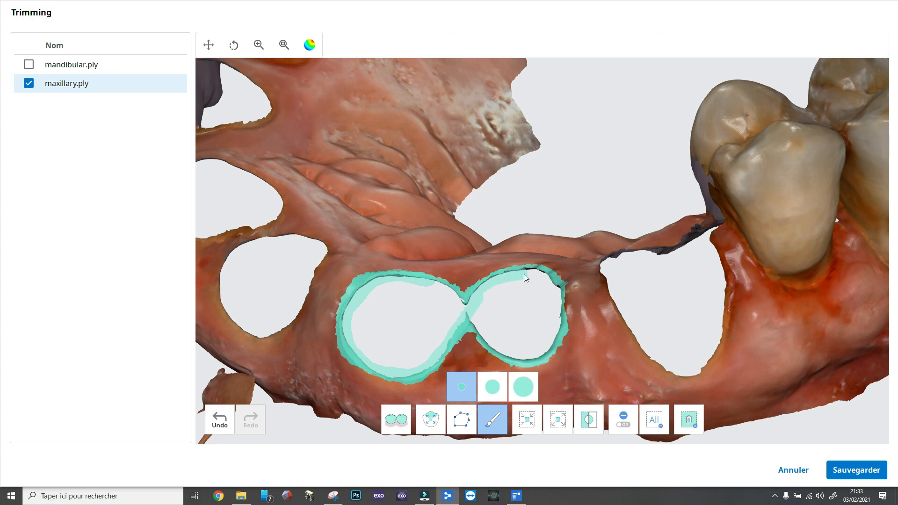
drag(548, 281, 558, 293)
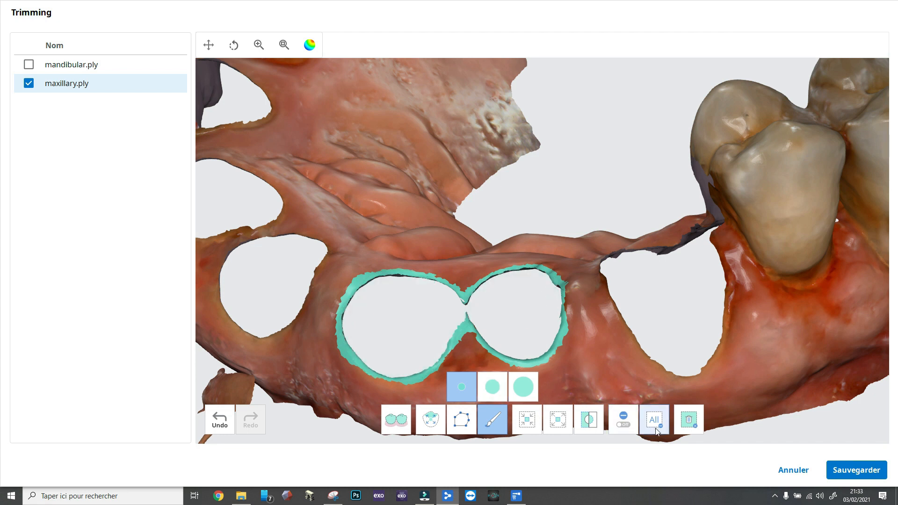
click(687, 423)
right_drag(546, 316, 611, 305)
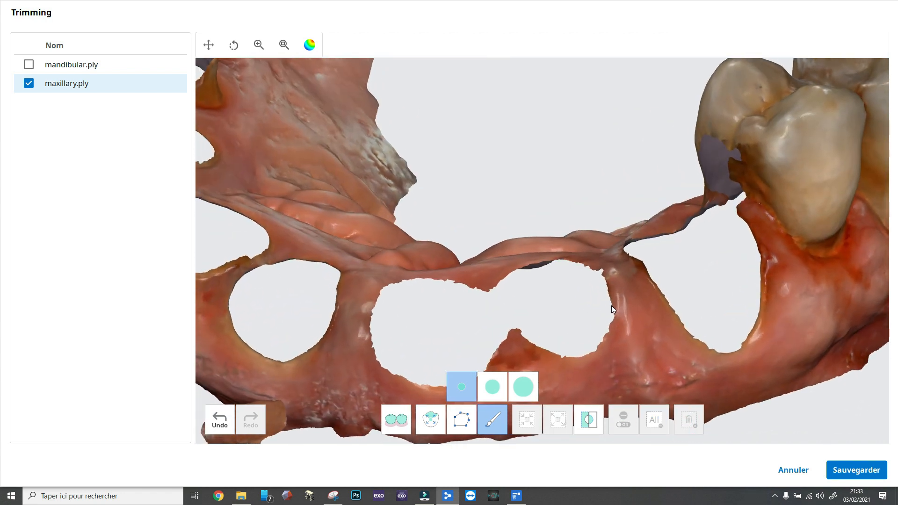
scroll(611, 305, down, 3)
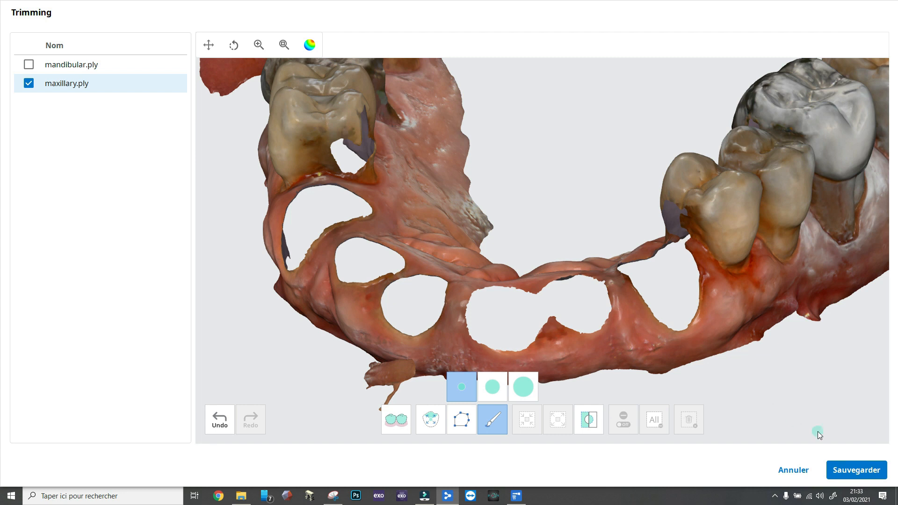
Save the trimmed maxillary scan, expand the attached 3D files list and view the arch from the occlusal side
click(852, 471)
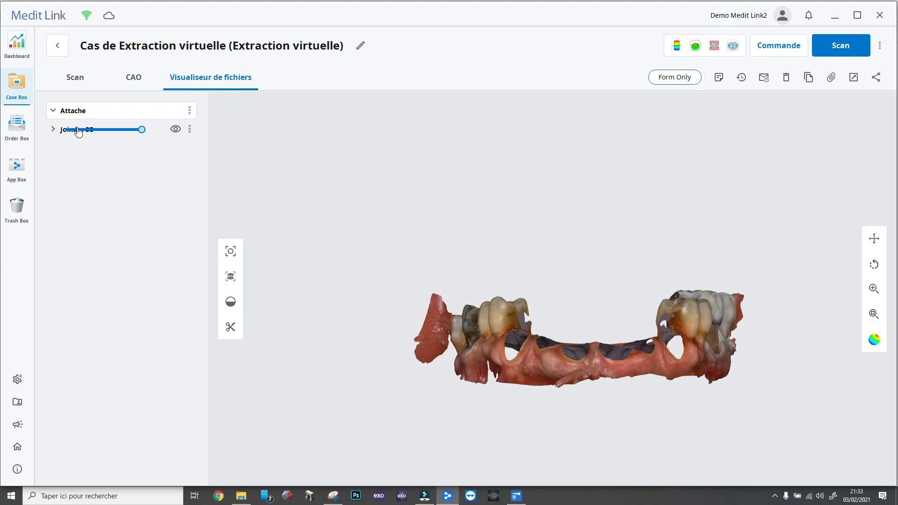
click(53, 130)
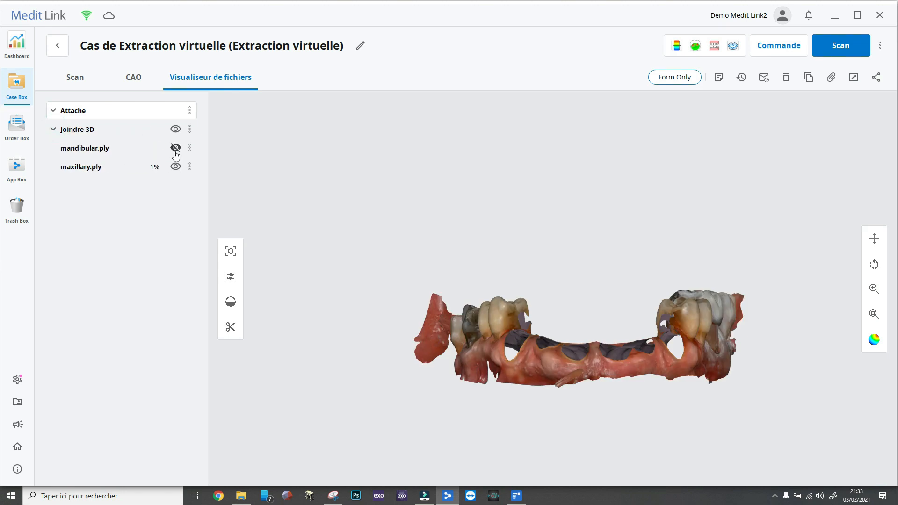
drag(611, 277, 517, 343)
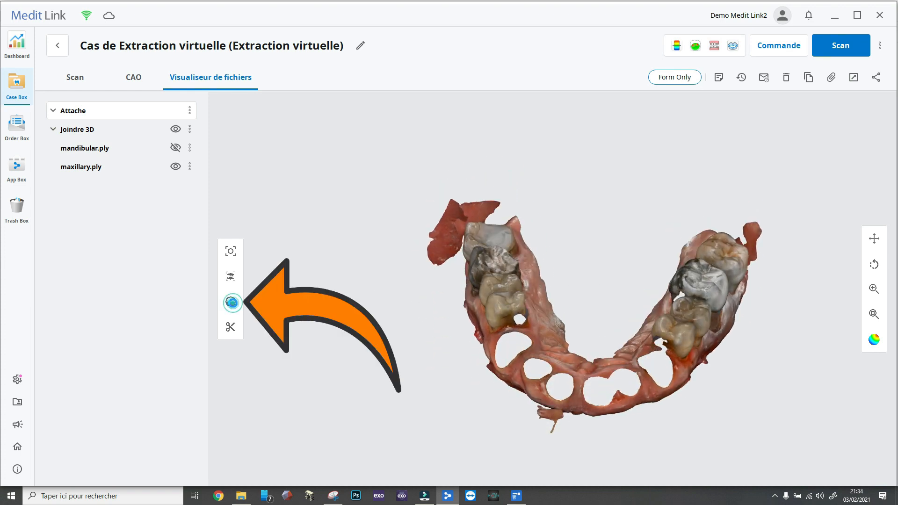
Open the hole-filling tool and fill the holes of maxillary.ply with a 50 mm maximum perimeter and neighbouring data colour
click(231, 303)
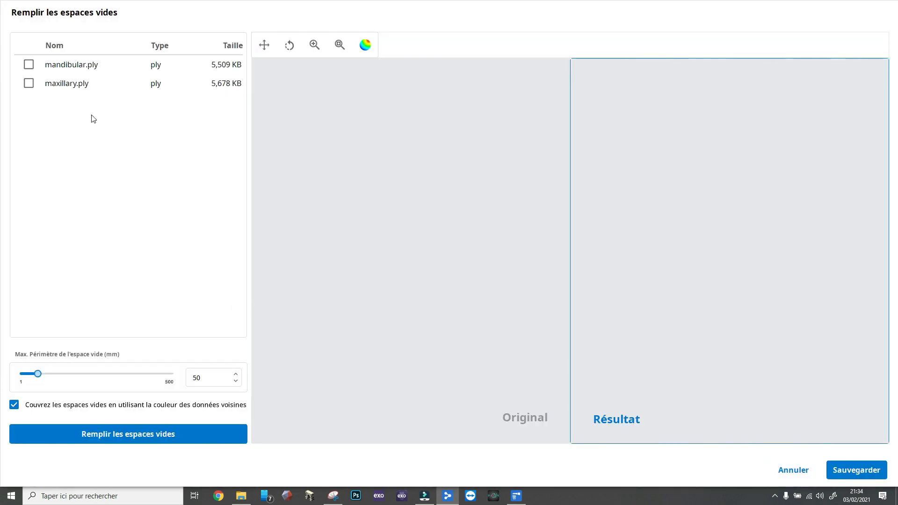
click(28, 84)
right_drag(485, 343, 451, 226)
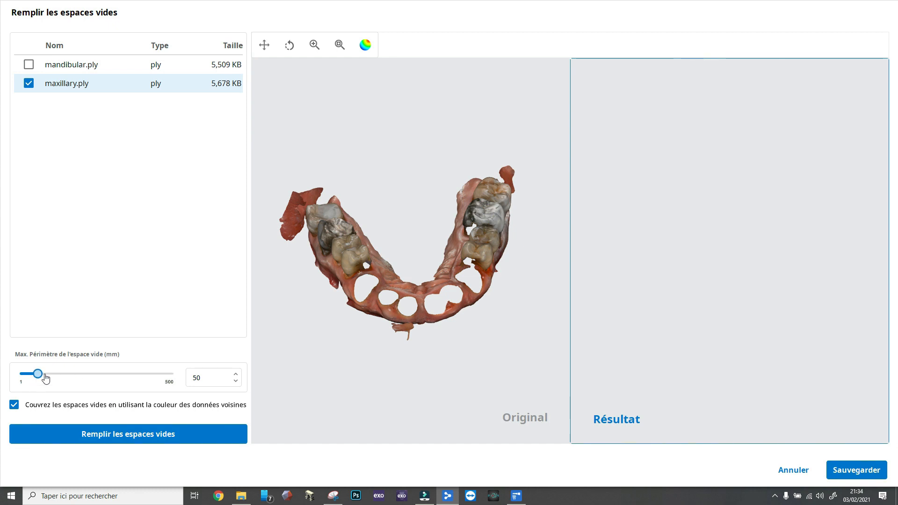
click(117, 439)
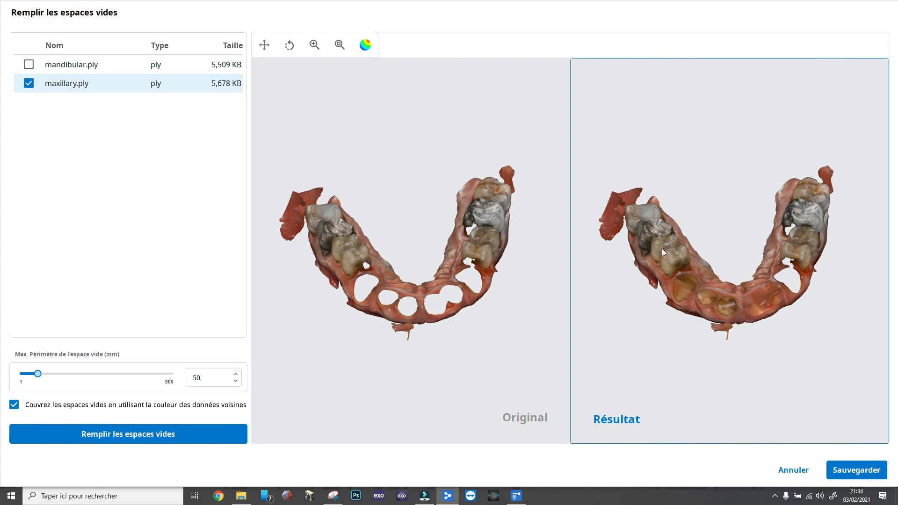
drag(662, 248, 649, 254)
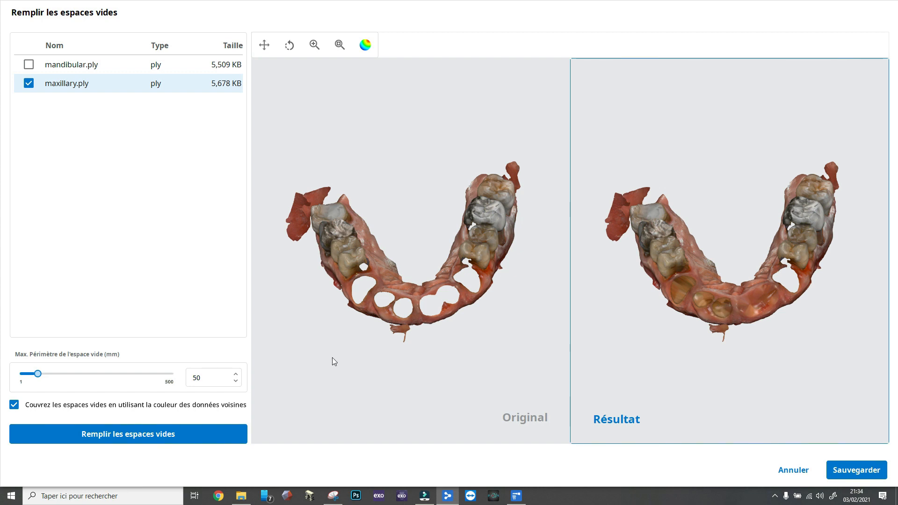
Set the maximum hole perimeter to 100 mm, turn off colouring from neighbouring data and fill the maxillary holes again
drag(40, 379, 54, 379)
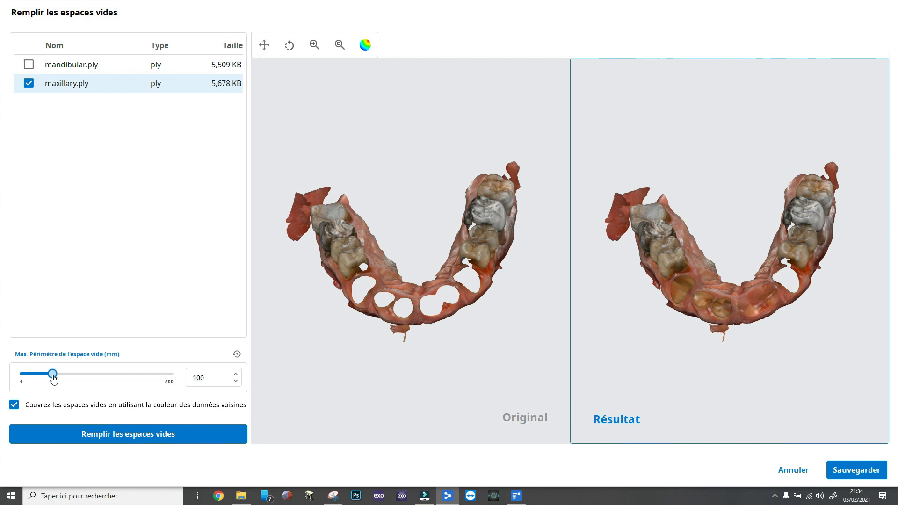
click(14, 406)
click(159, 433)
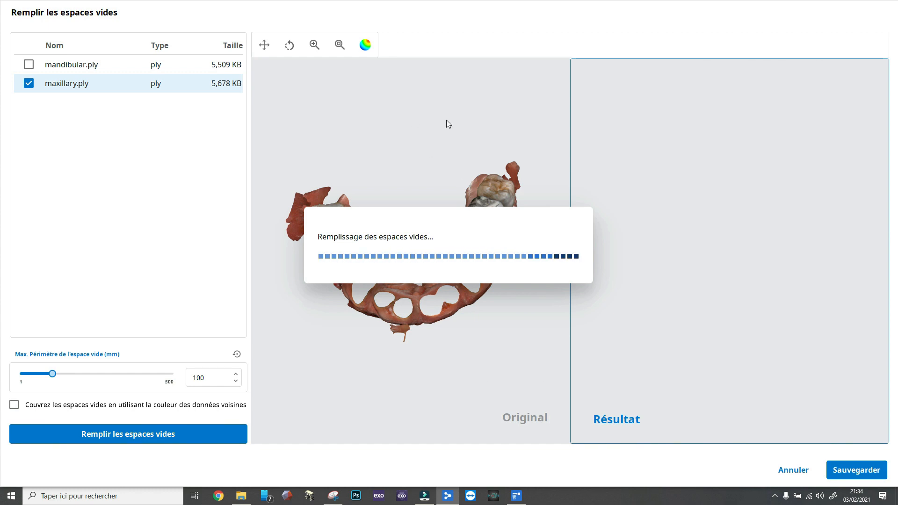
Inspect the filled sockets beside the original in single-colour display and save the filled maxillary scan
right_drag(733, 299, 759, 347)
click(370, 54)
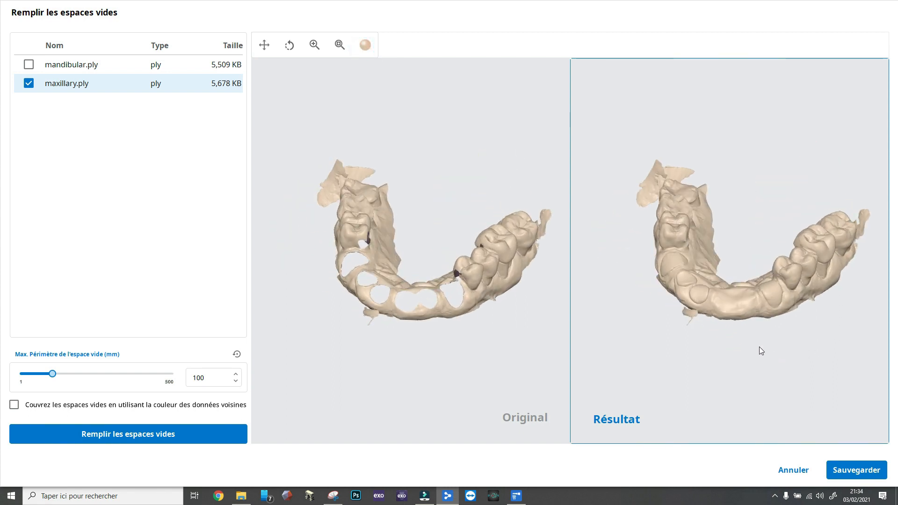
scroll(722, 300, up, 5)
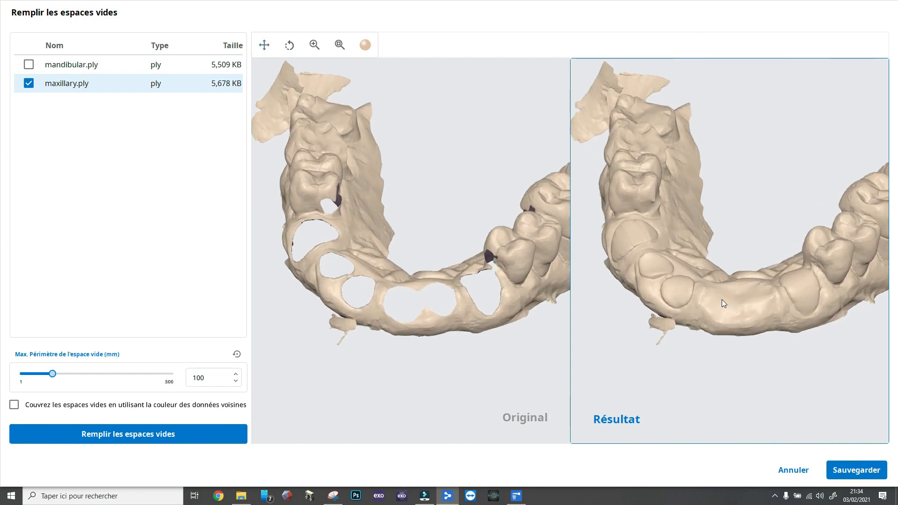
right_drag(726, 286, 707, 363)
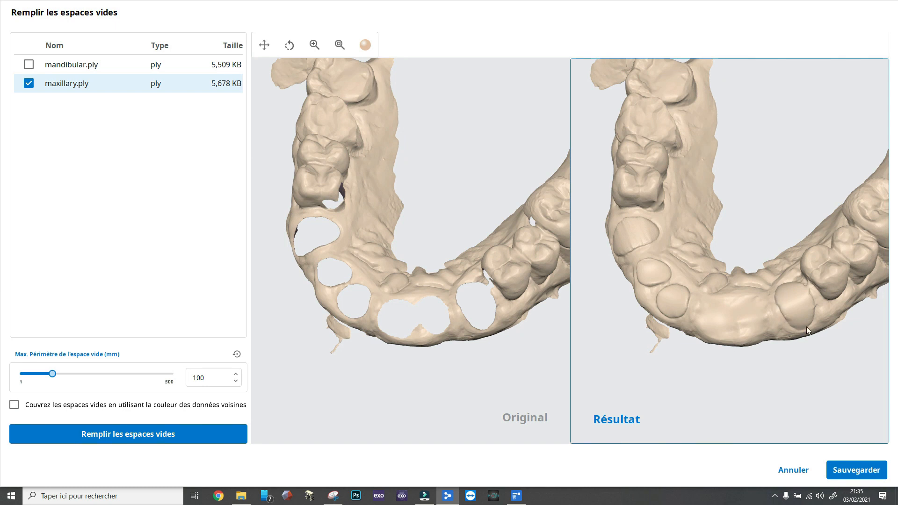
right_drag(682, 296, 736, 288)
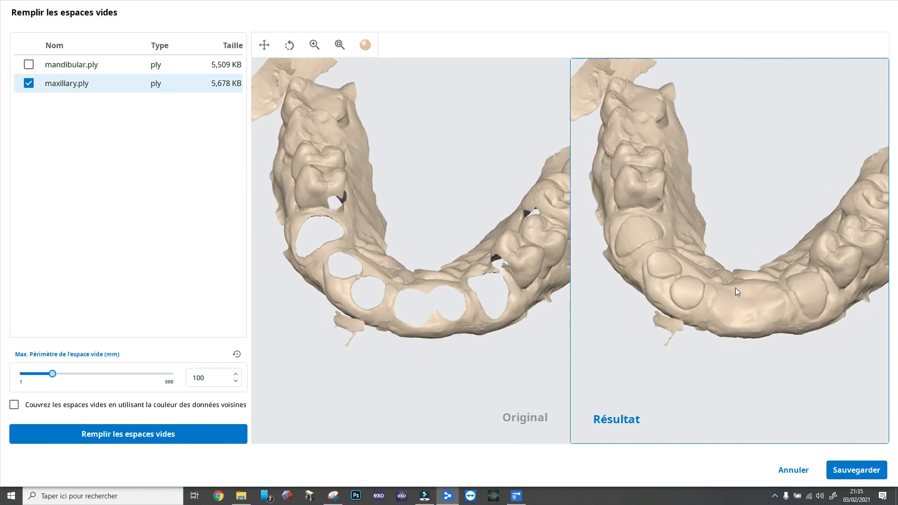
click(852, 469)
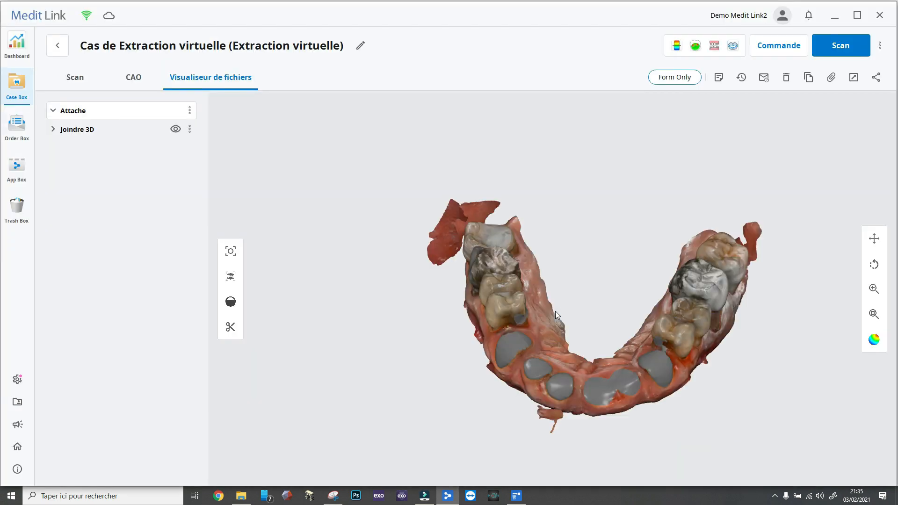
Inspect the filled maxillary arch, then display mandibular.ply together with maxillary.ply and view both arches from the front
right_drag(476, 379, 494, 326)
right_drag(595, 429, 516, 342)
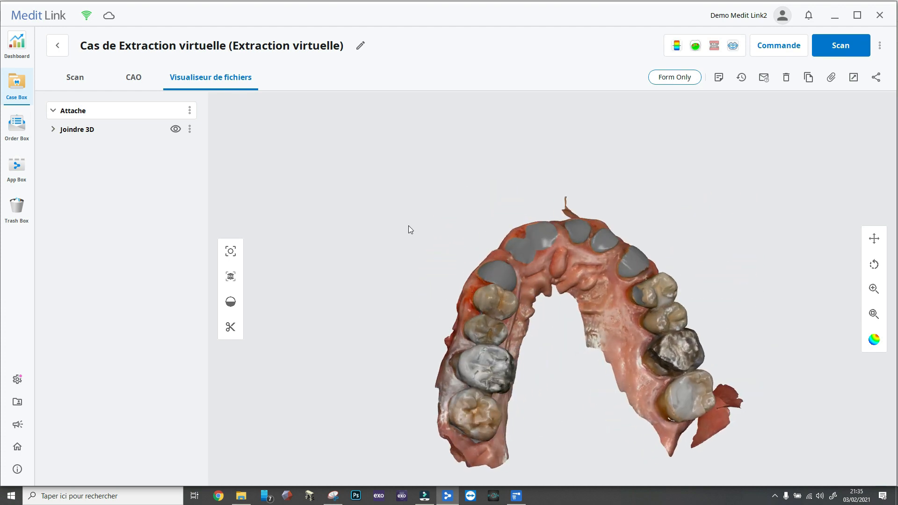
click(53, 130)
click(175, 167)
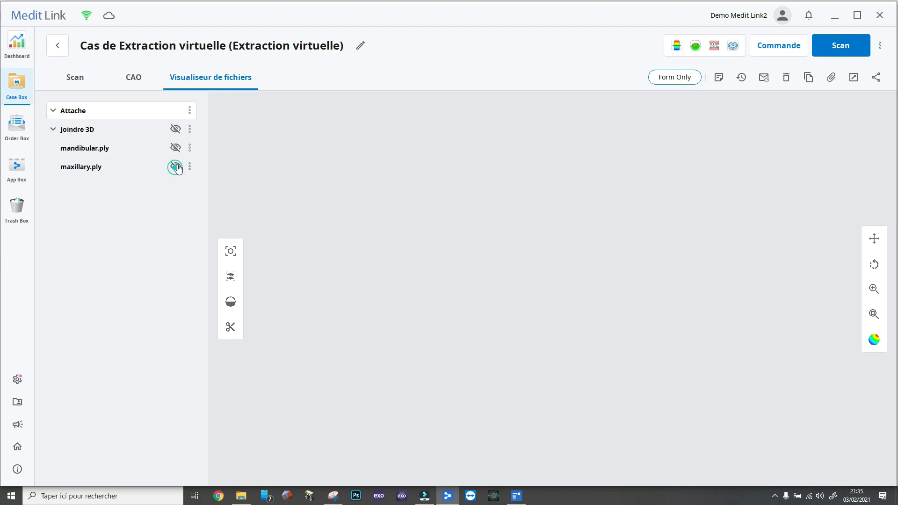
click(175, 148)
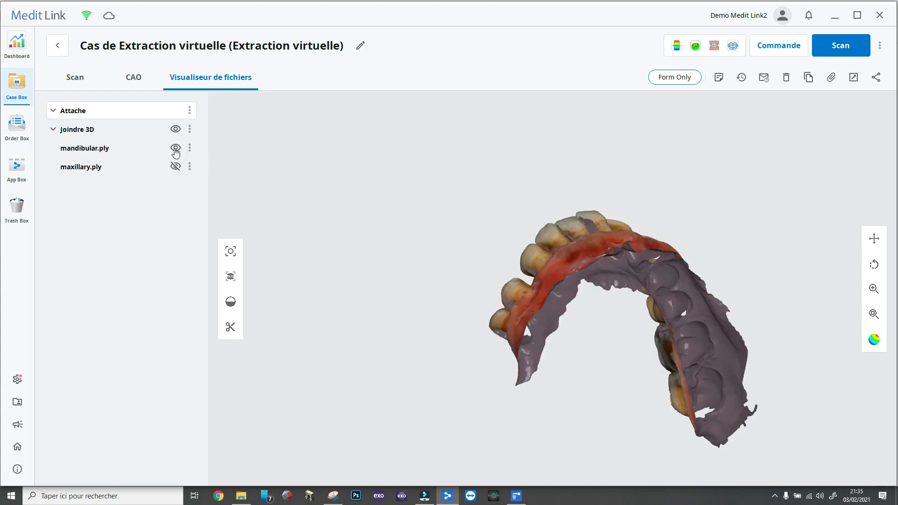
click(175, 166)
right_drag(685, 237, 631, 404)
right_drag(543, 291, 497, 319)
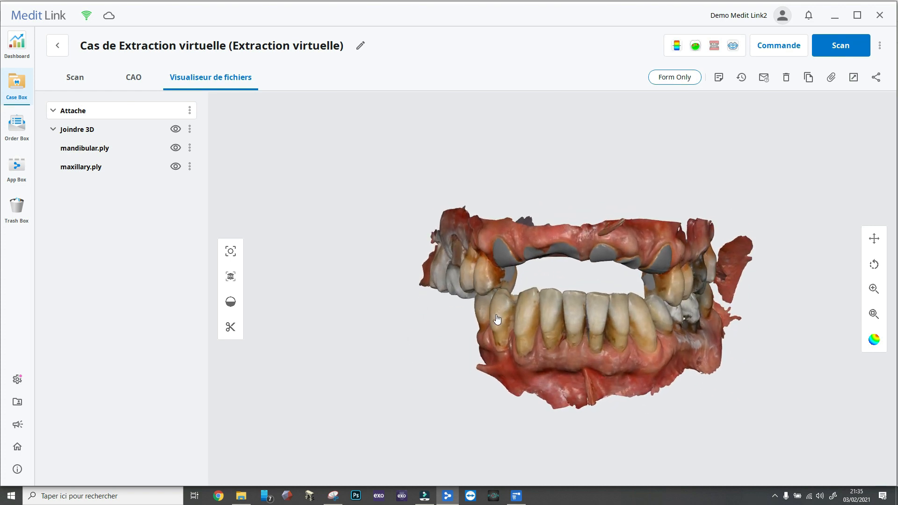